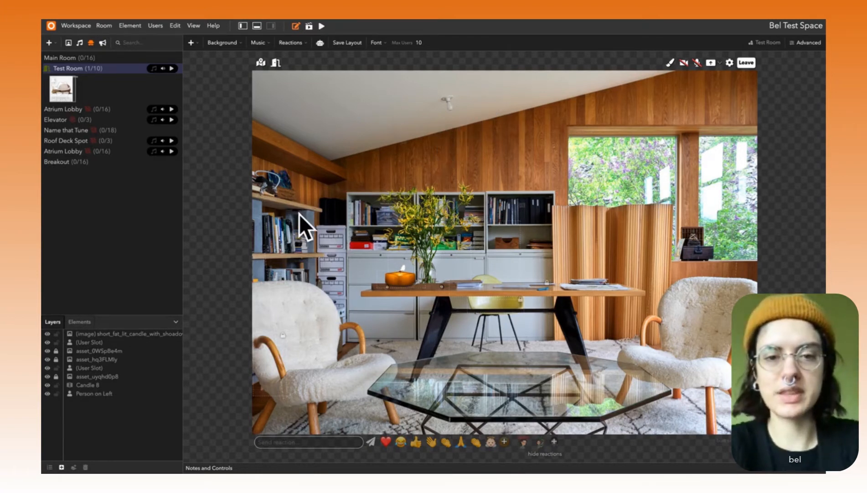
Add a Countdown element over the ceiling in the room's upper left and widen it to about 318.
click(199, 48)
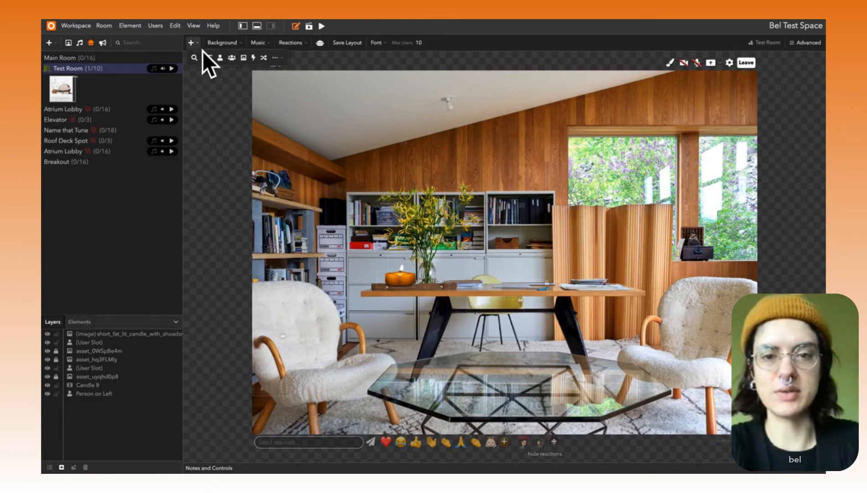
click(282, 64)
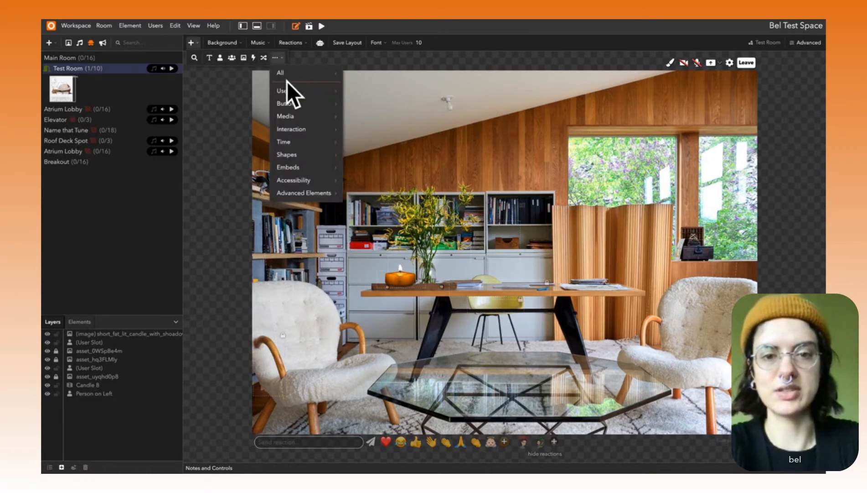
mouse_move(322, 130)
mouse_move(335, 146)
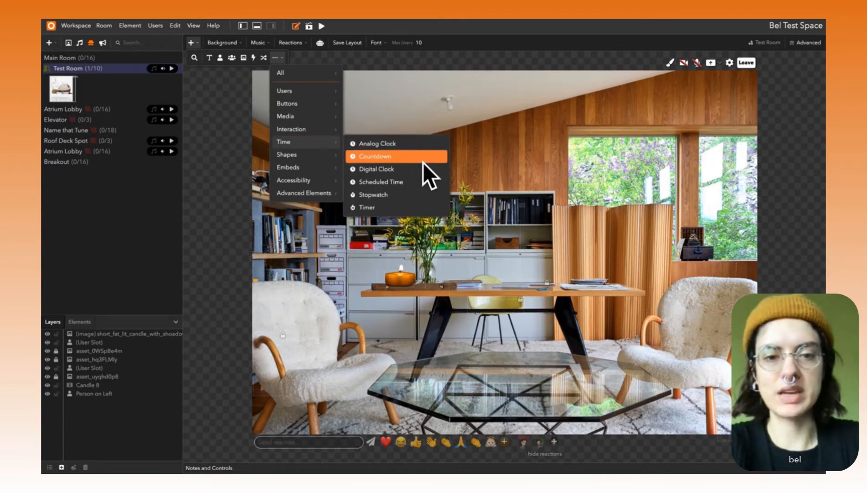
drag(423, 162, 508, 152)
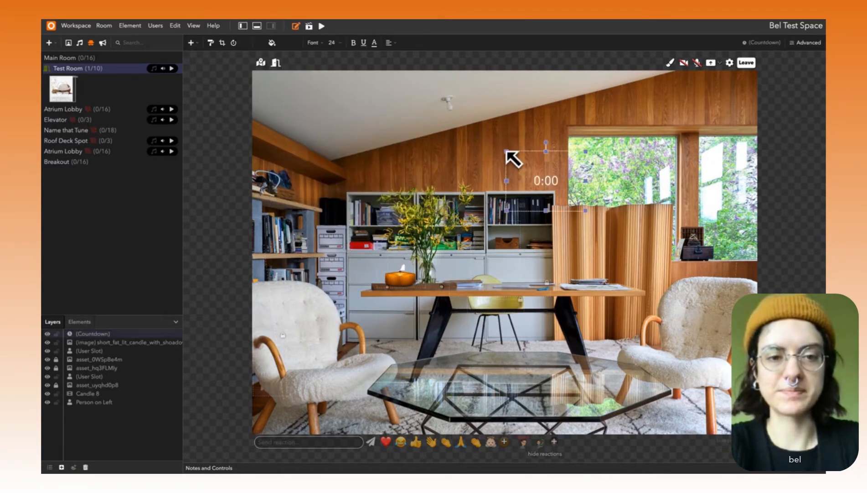
drag(546, 180, 326, 120)
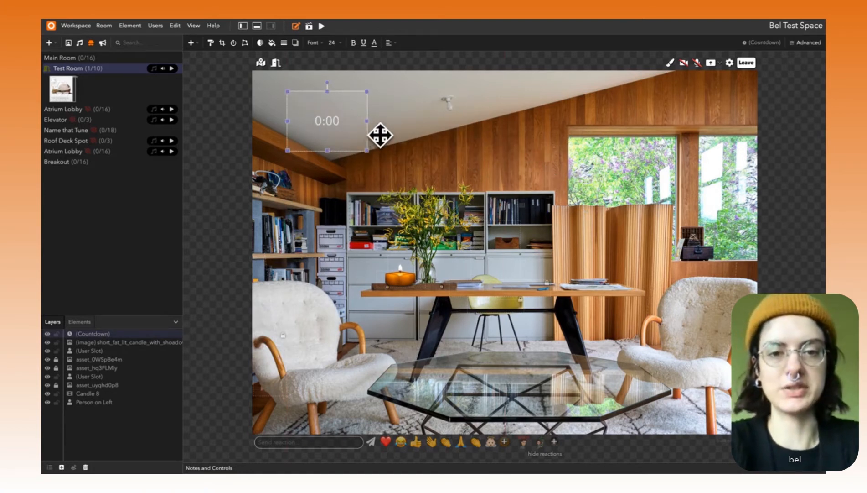
drag(367, 122, 460, 133)
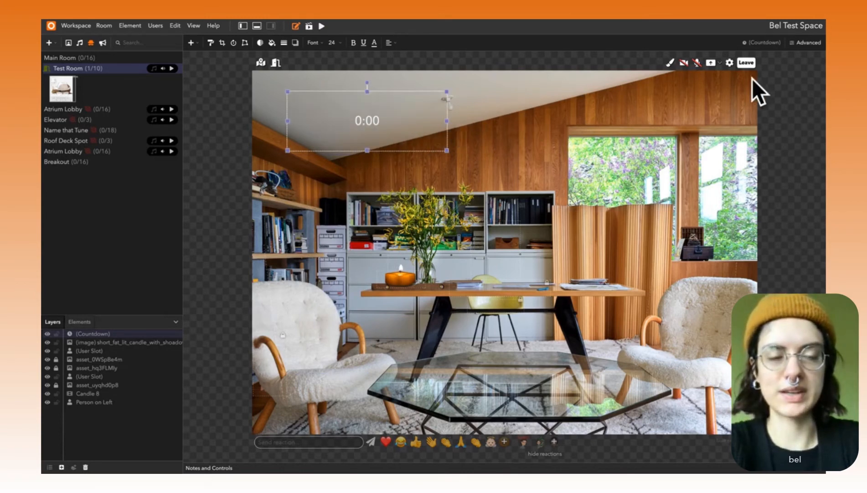
Set the Countdown element's date to 03/15/2022 in its advanced properties.
click(809, 44)
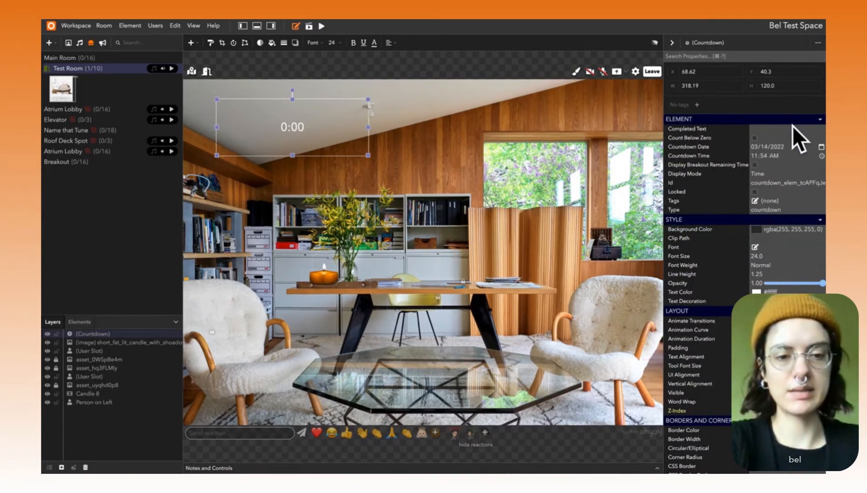
click(804, 148)
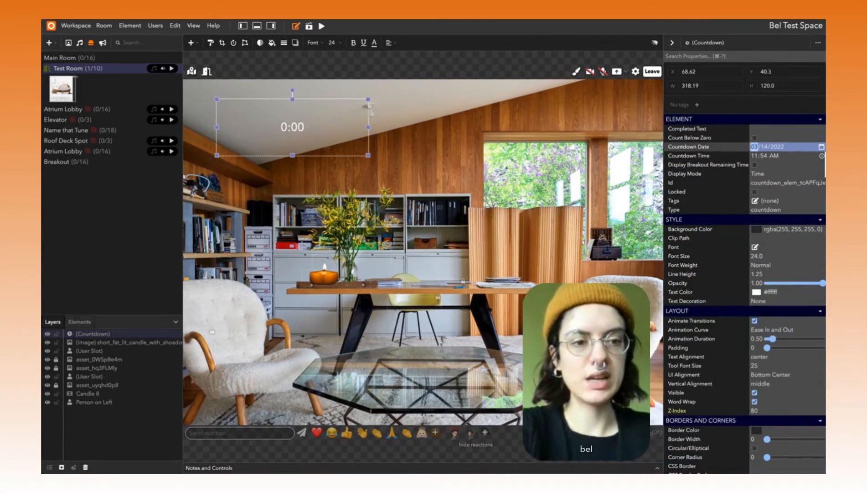
click(821, 147)
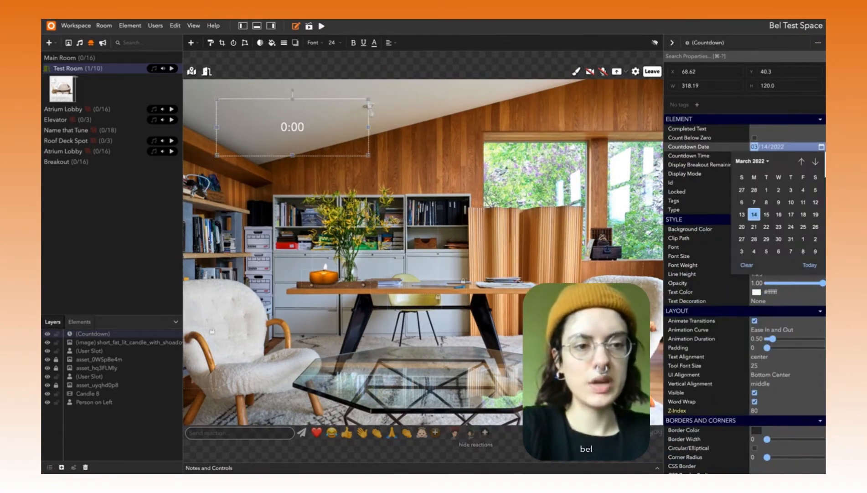
click(774, 222)
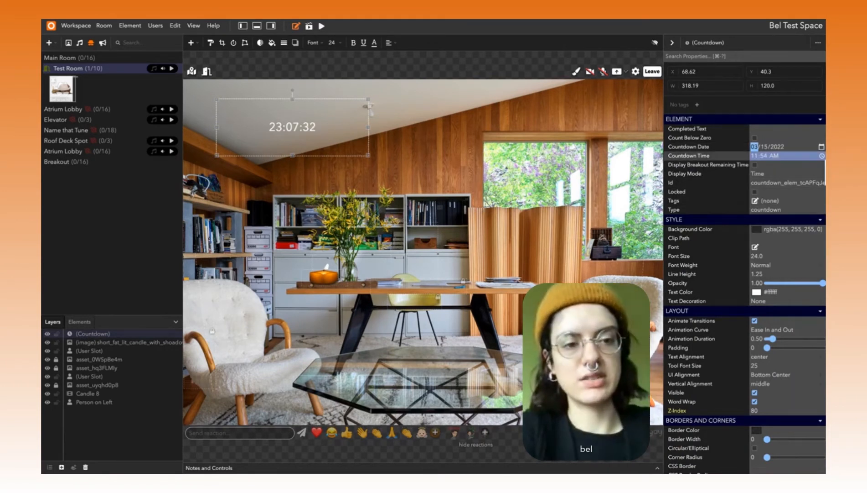
Set the Countdown element's time to 12:58 PM.
click(822, 155)
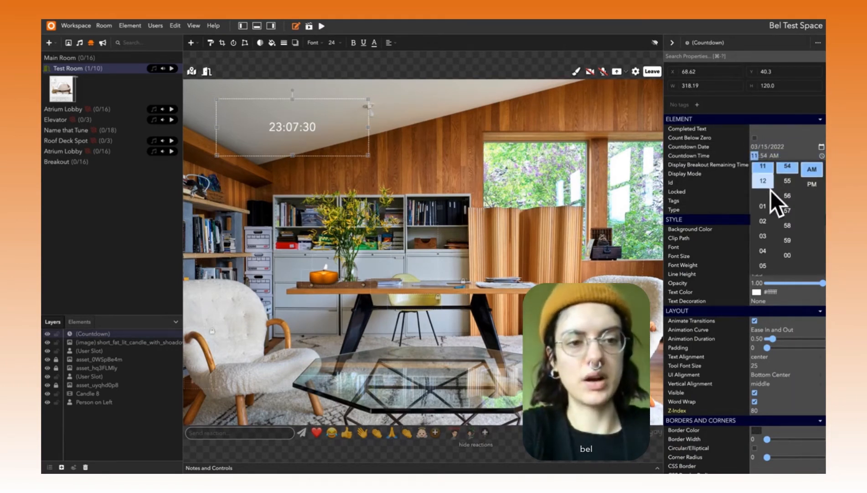
click(793, 227)
click(815, 187)
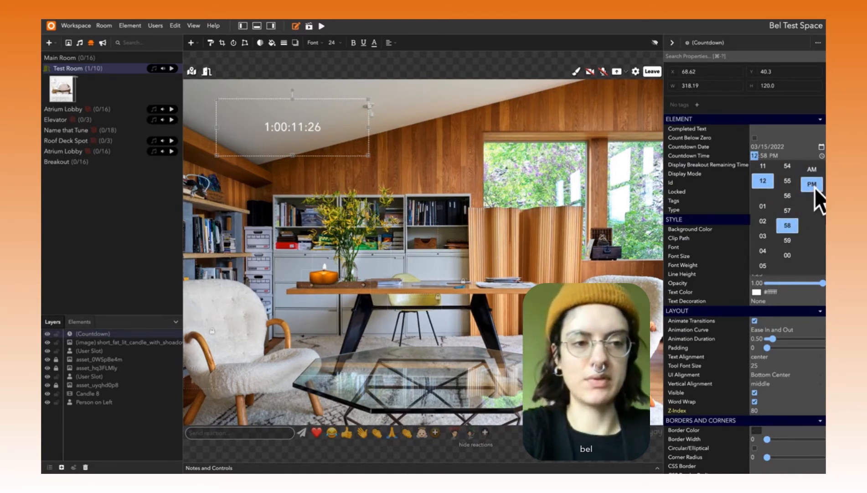
key(Return)
key(space)
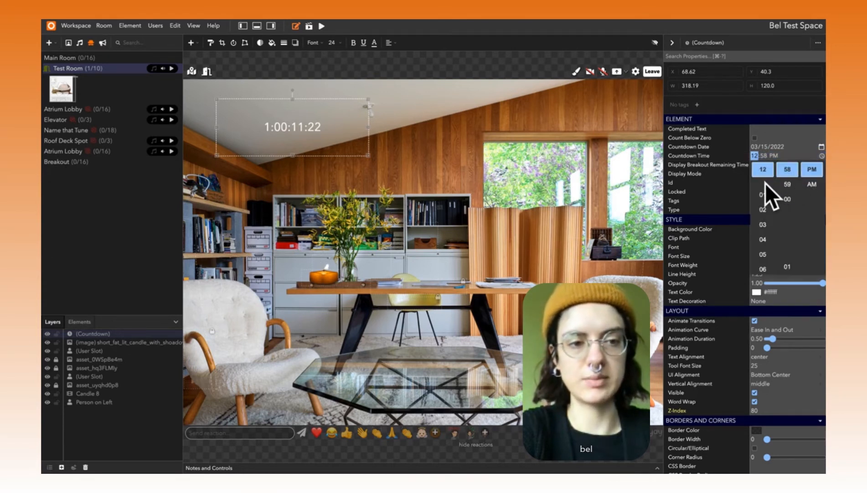
click(722, 178)
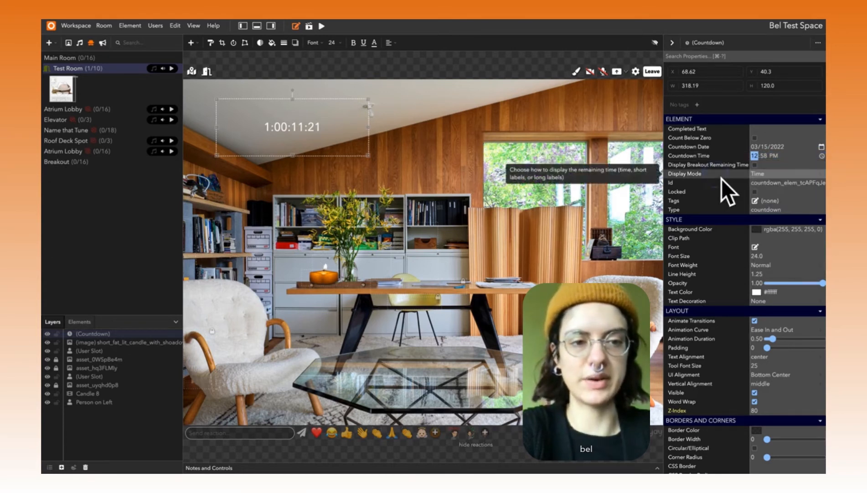
Try the Short Labels display mode on the countdown, and settle on Long Labels.
click(789, 176)
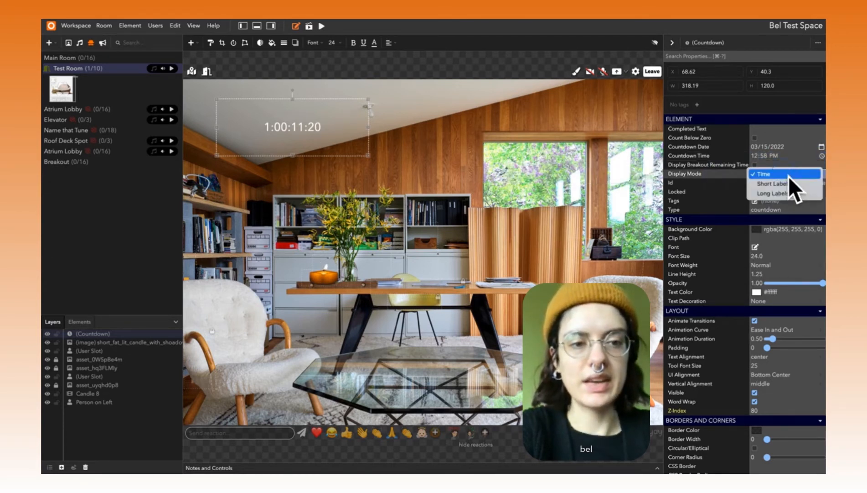
click(819, 183)
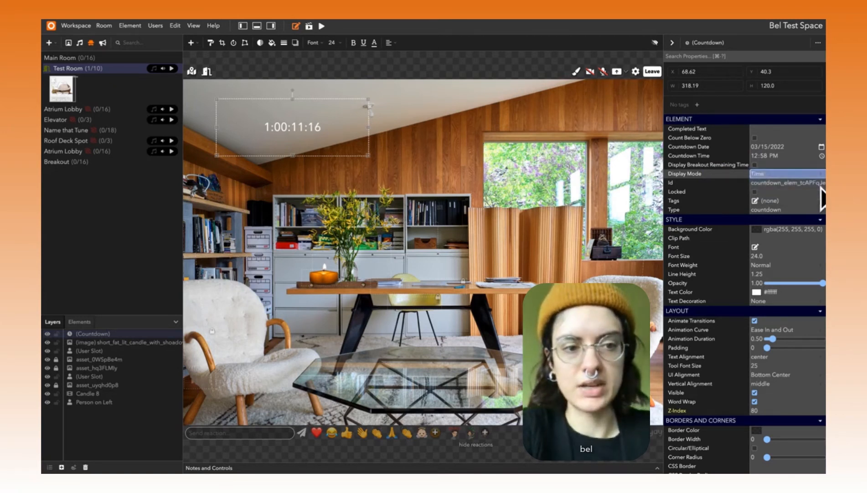
click(819, 177)
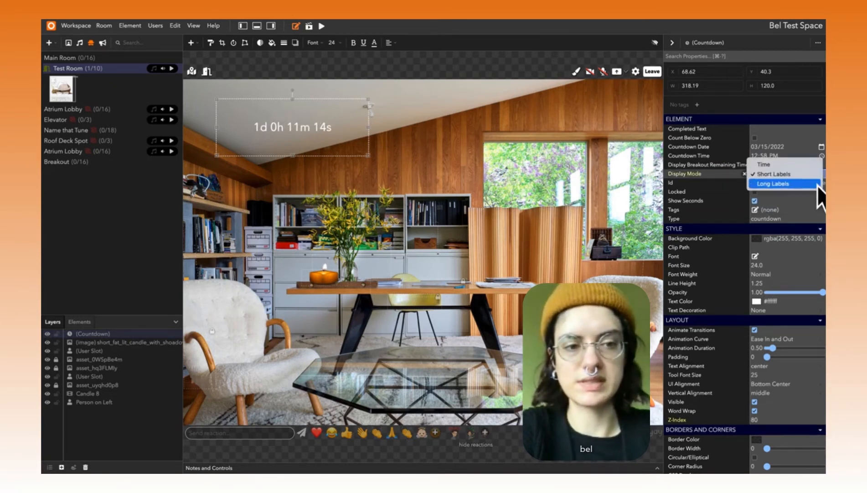
click(817, 184)
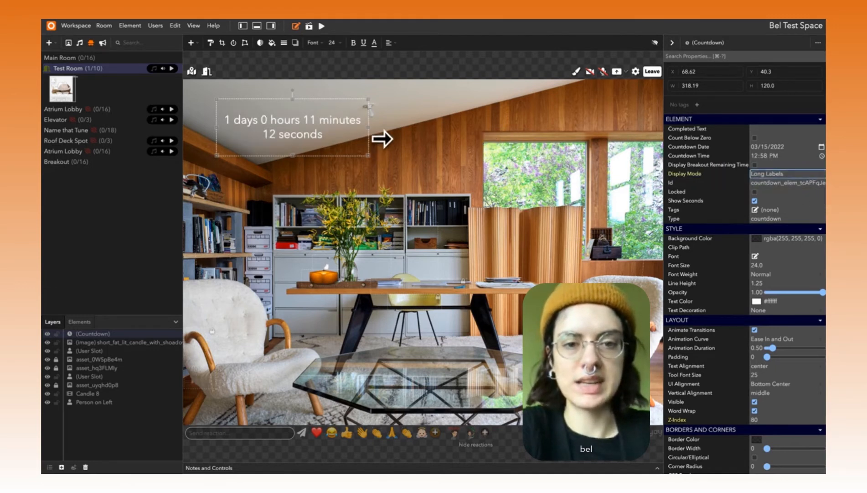
Widen the countdown to about 515 and move it to the top centre of the room, closing its advanced properties.
drag(378, 132, 473, 147)
drag(398, 123, 475, 89)
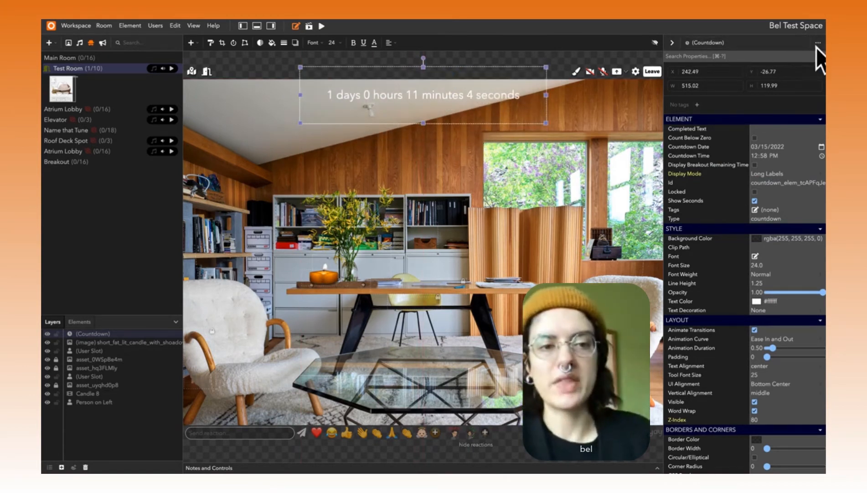
click(673, 43)
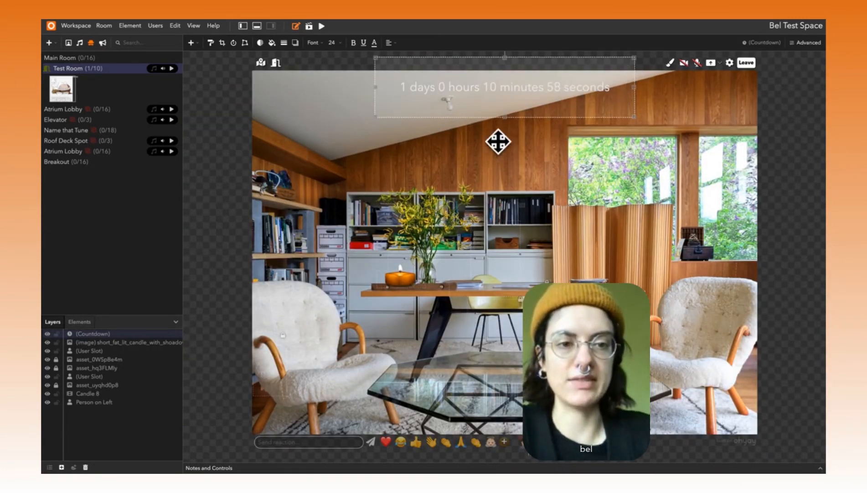
Add a Timer element and place it on the wall above the left-hand shelves, below the countdown.
click(199, 46)
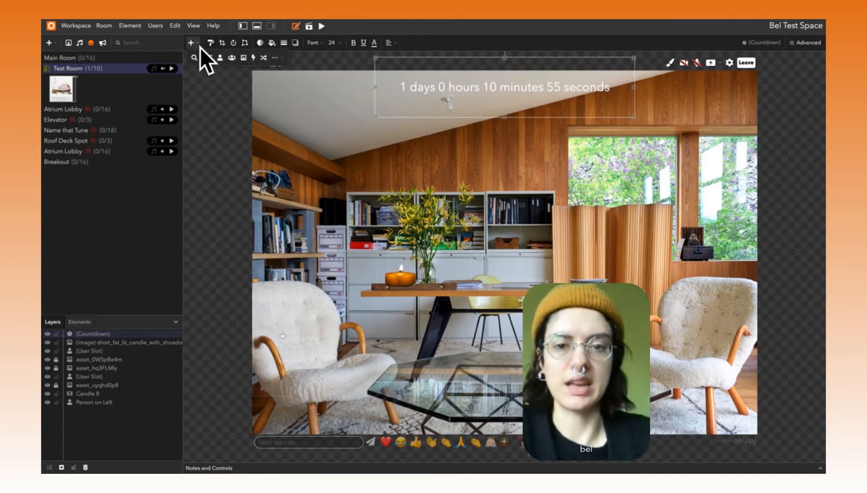
click(276, 58)
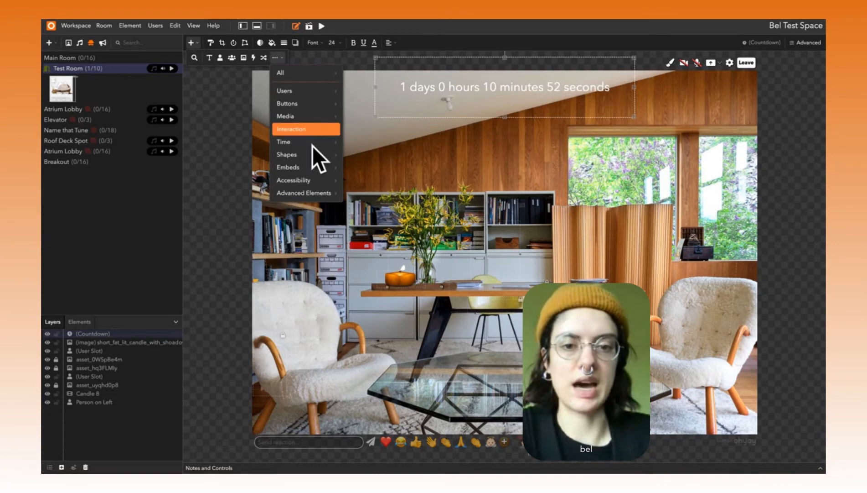
mouse_move(336, 146)
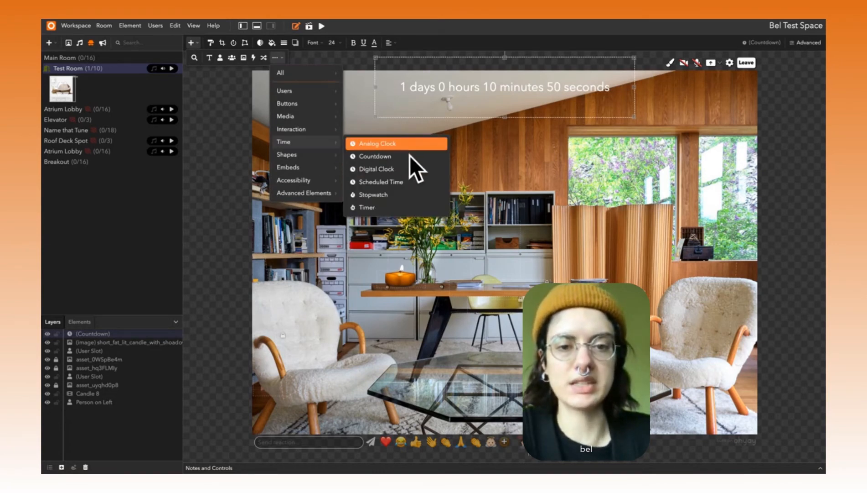
click(437, 209)
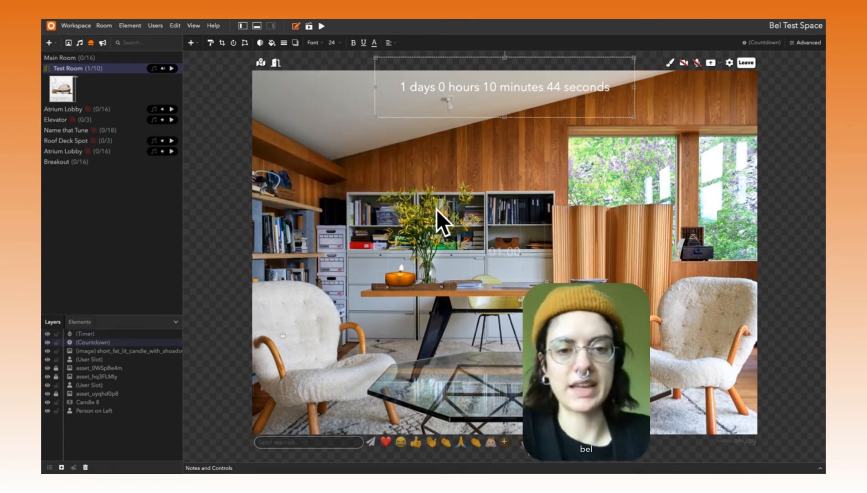
drag(543, 253, 393, 169)
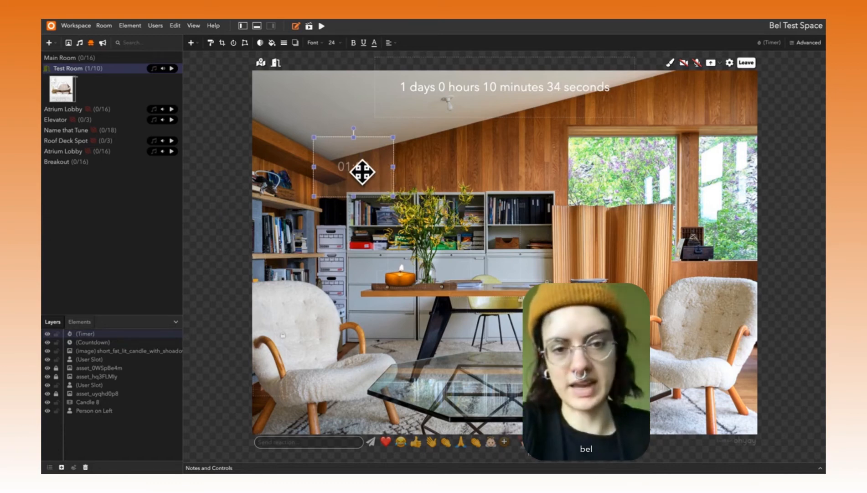
Set the Timer element's duration to 120 seconds in its advanced properties, and close them.
click(810, 43)
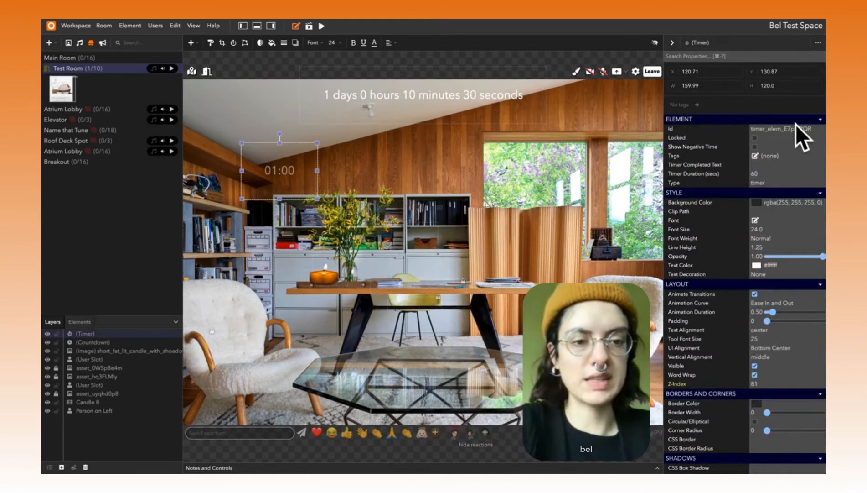
click(778, 174)
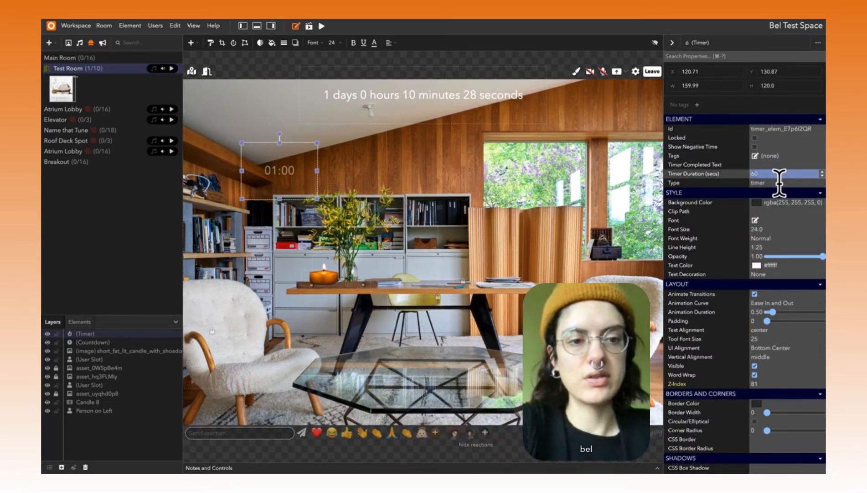
text(120)
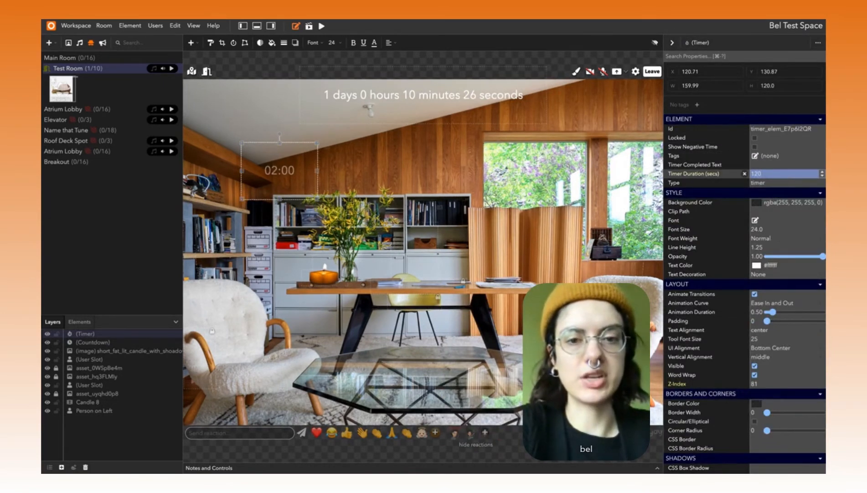
scroll(758, 349, down, 1)
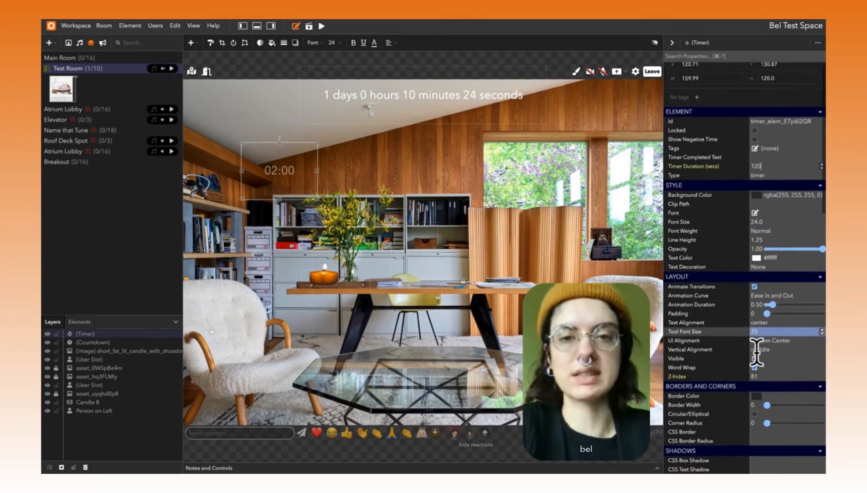
scroll(757, 349, down, 15)
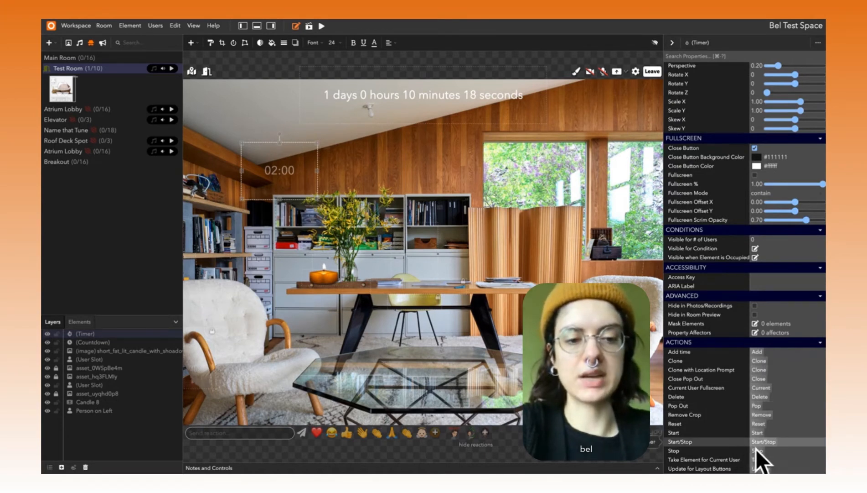
click(673, 44)
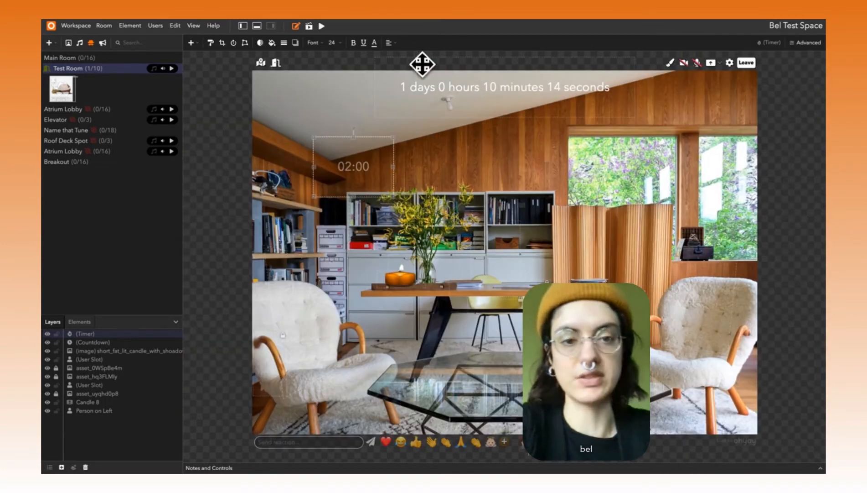
Add an Action Button on the wood wall just beside the timer.
click(193, 48)
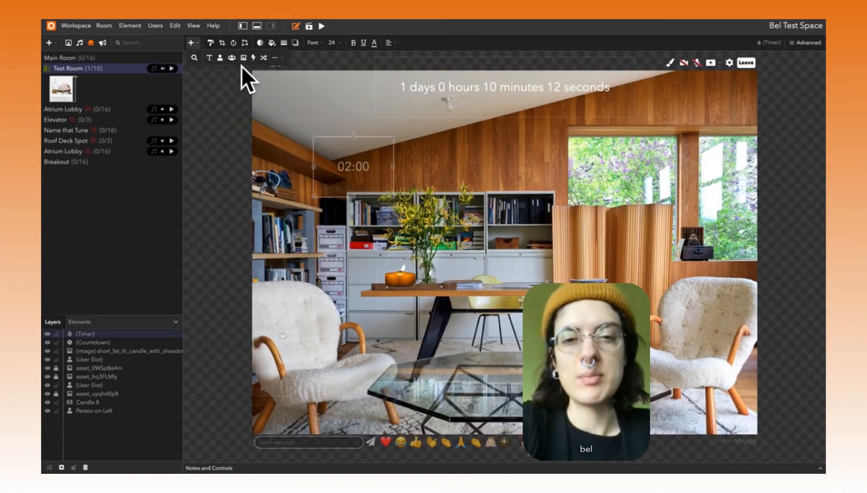
drag(254, 60, 428, 151)
click(193, 45)
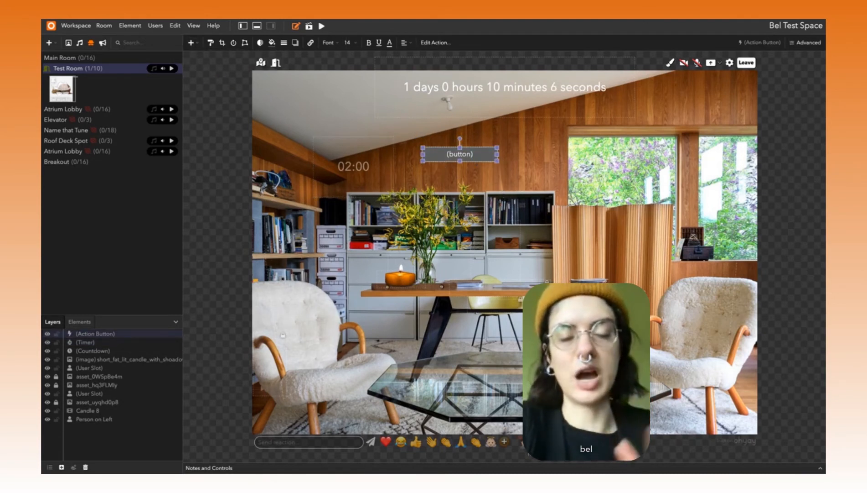
Set the new action button's action to invoke Start on the Timer element, and save the action.
click(447, 47)
click(316, 95)
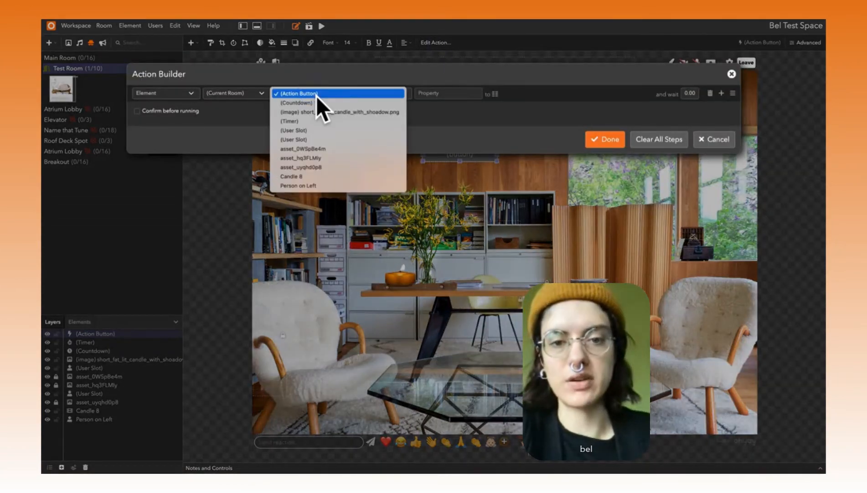
click(317, 123)
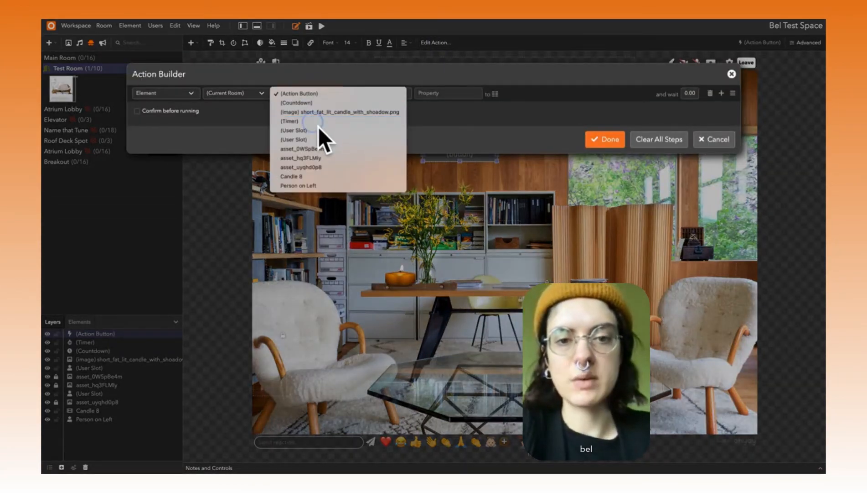
click(435, 94)
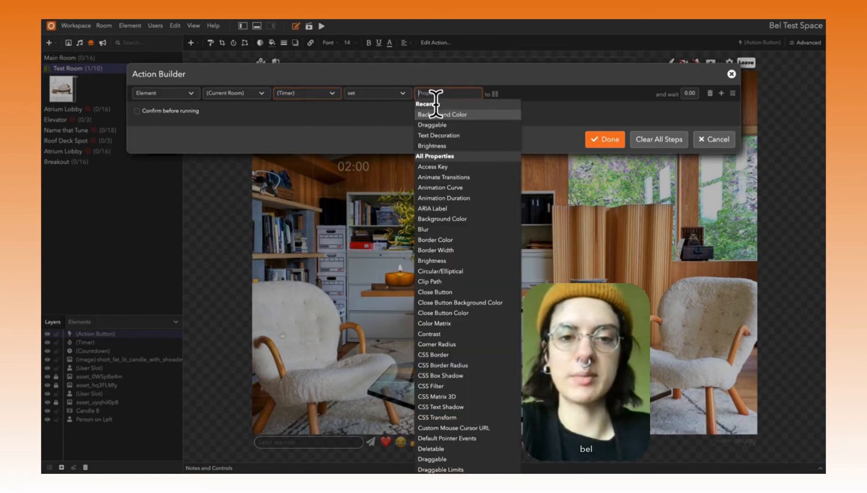
click(397, 96)
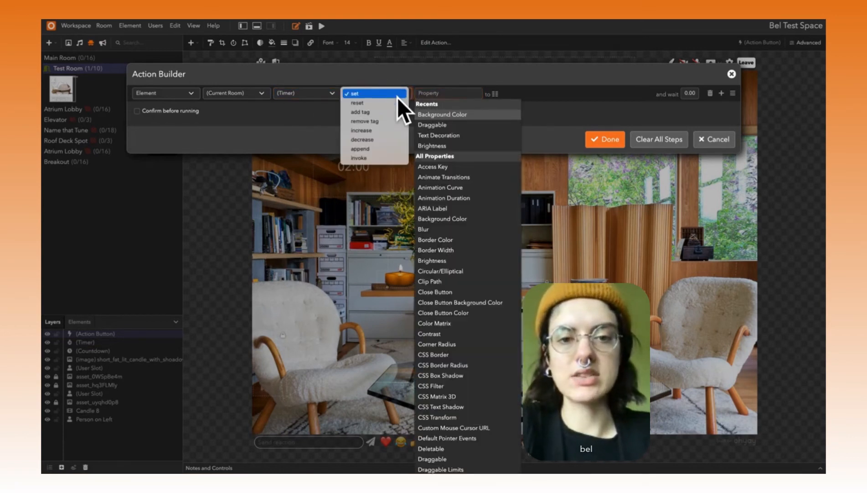
click(386, 160)
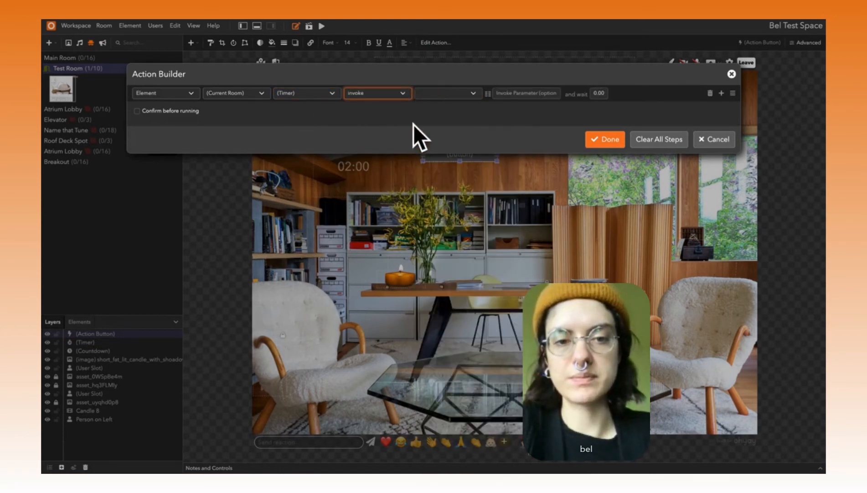
click(467, 97)
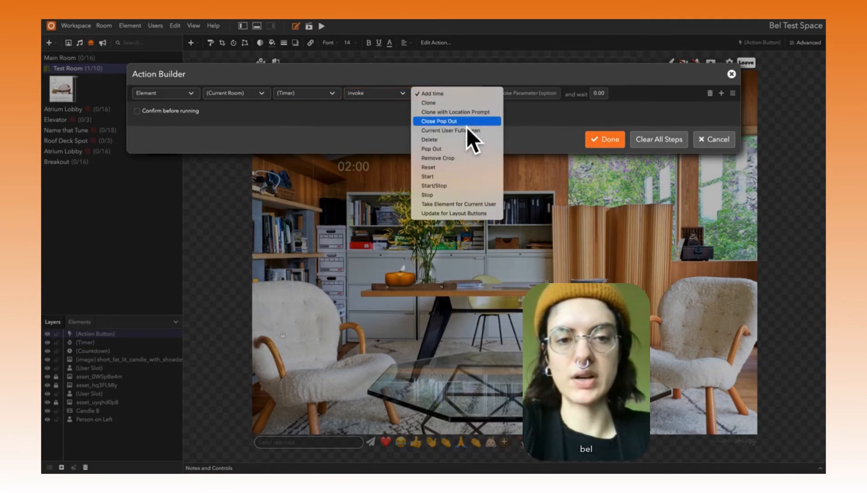
click(458, 176)
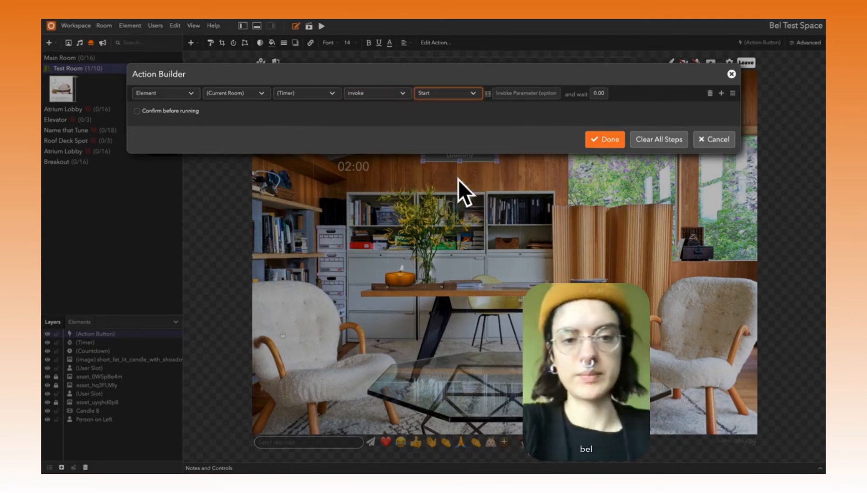
click(602, 139)
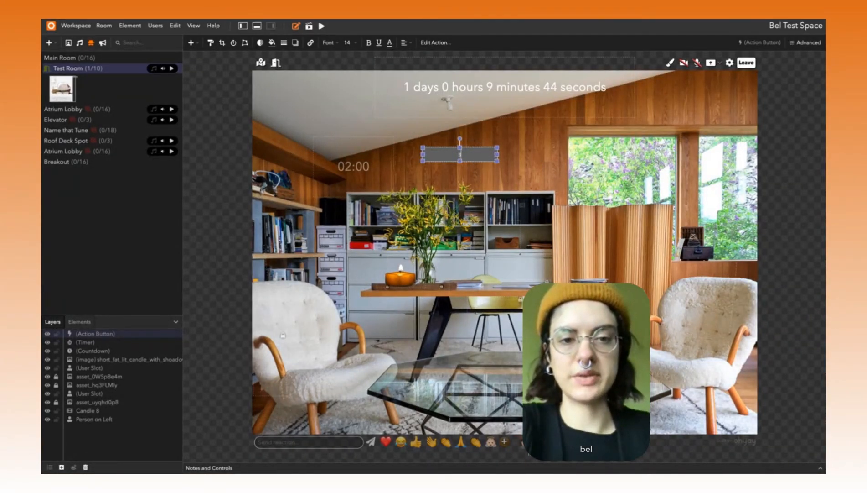
Label the action button "start timer".
text(timer)
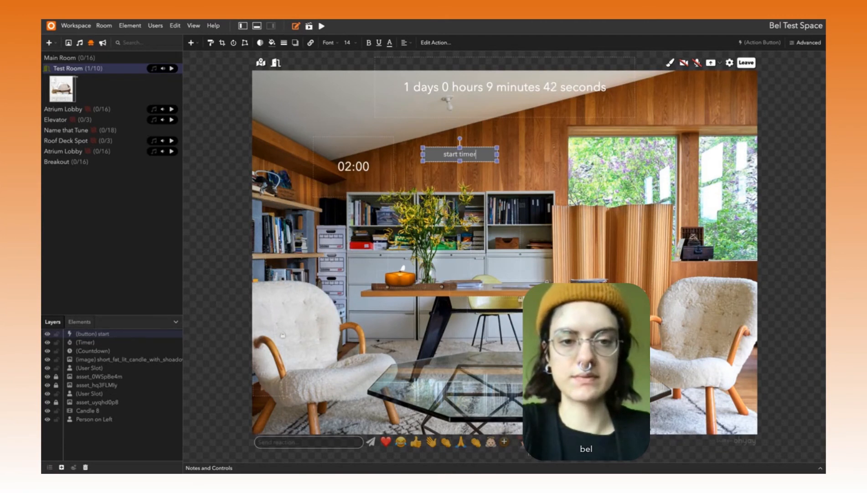
click(486, 161)
click(489, 160)
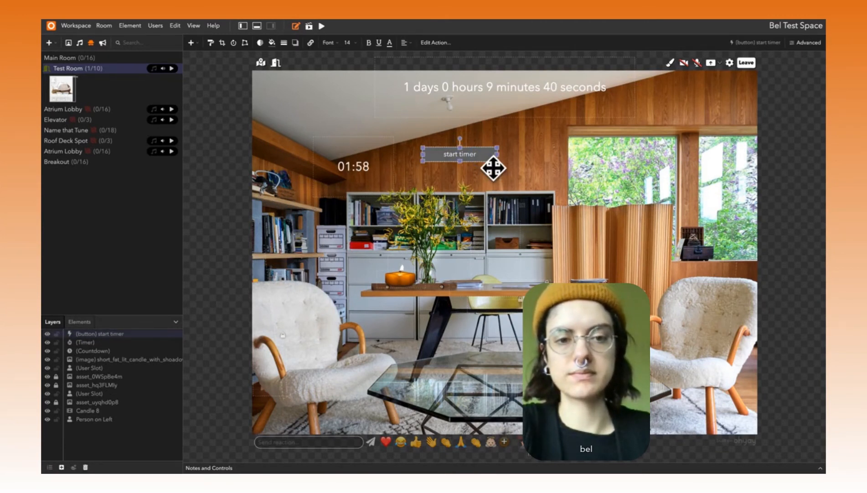
Duplicate the start timer button directly below the original and set the copy's action to invoke Stop on the Timer.
key(ctrl+d)
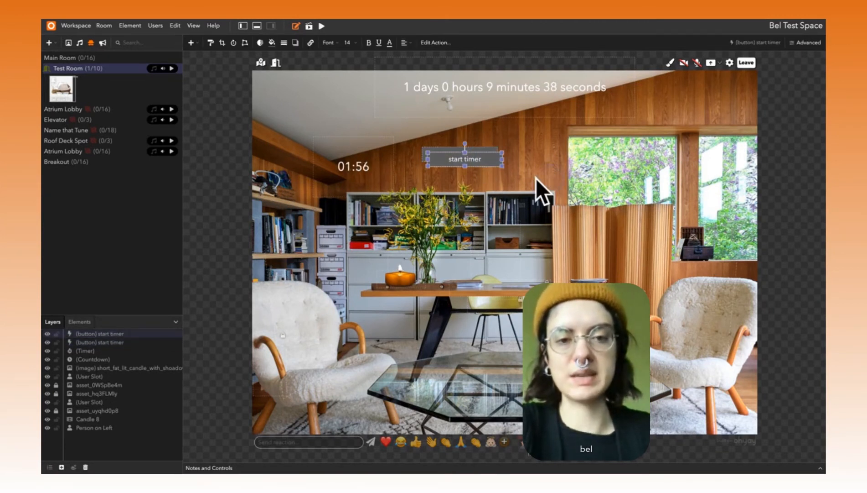
drag(500, 170, 495, 184)
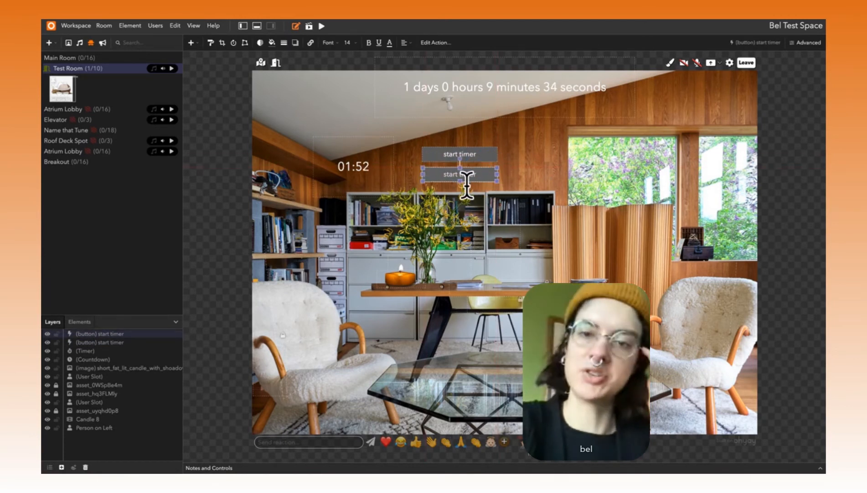
click(441, 49)
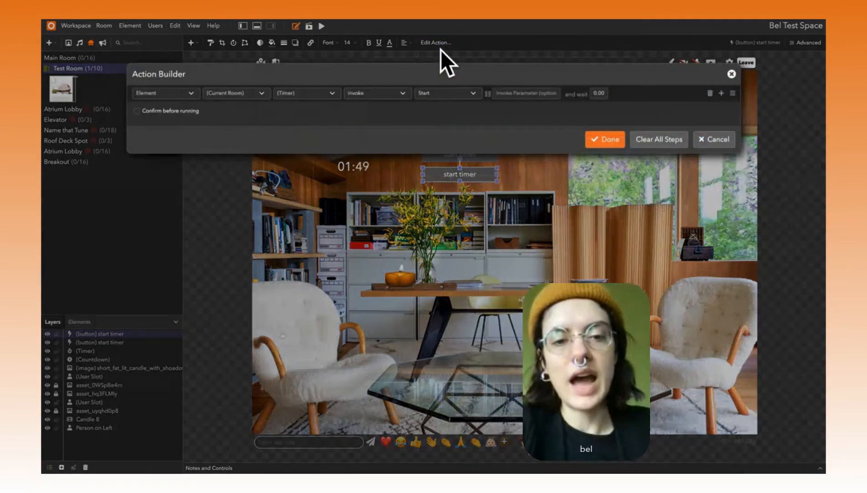
click(470, 96)
click(464, 115)
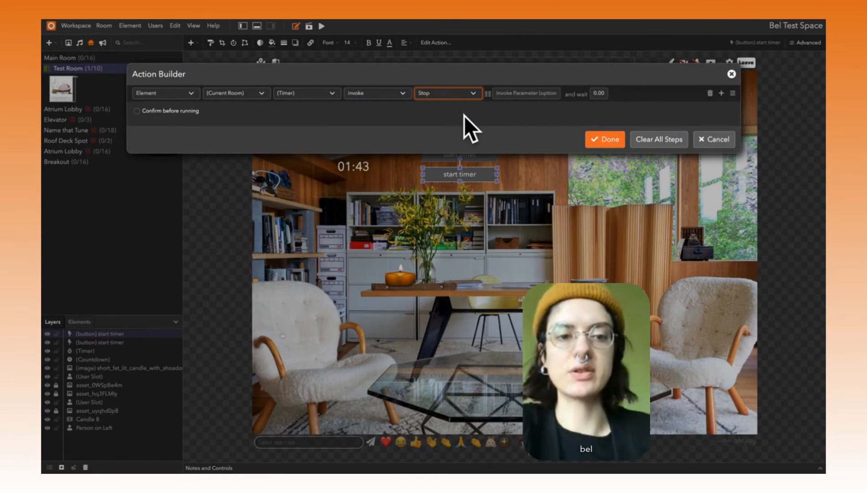
click(609, 139)
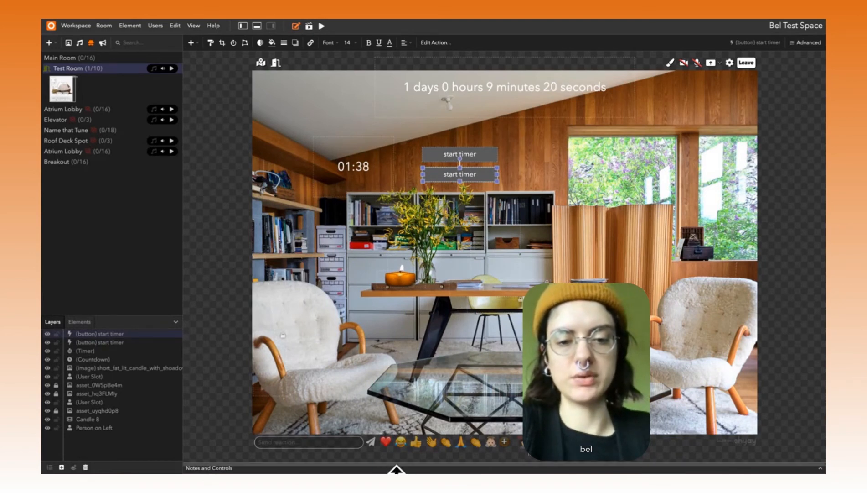
Expand the Notes and Controls area and move both timer buttons out of the room into it.
drag(393, 465, 397, 397)
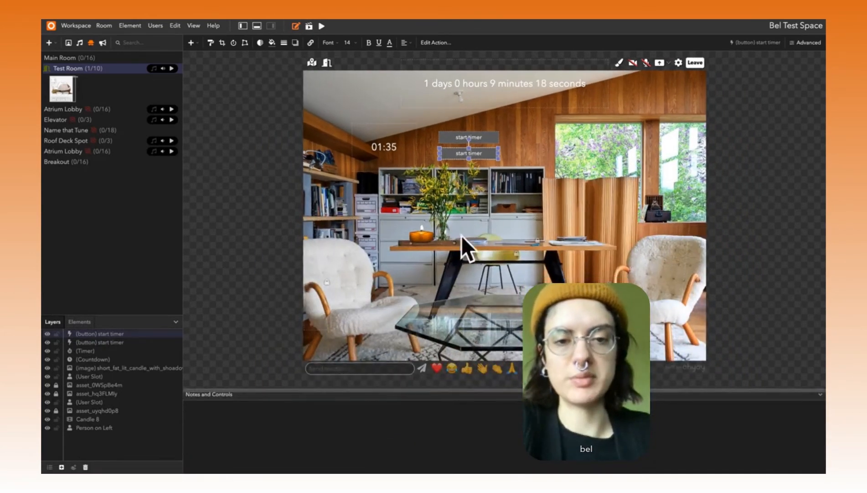
shift+click(493, 140)
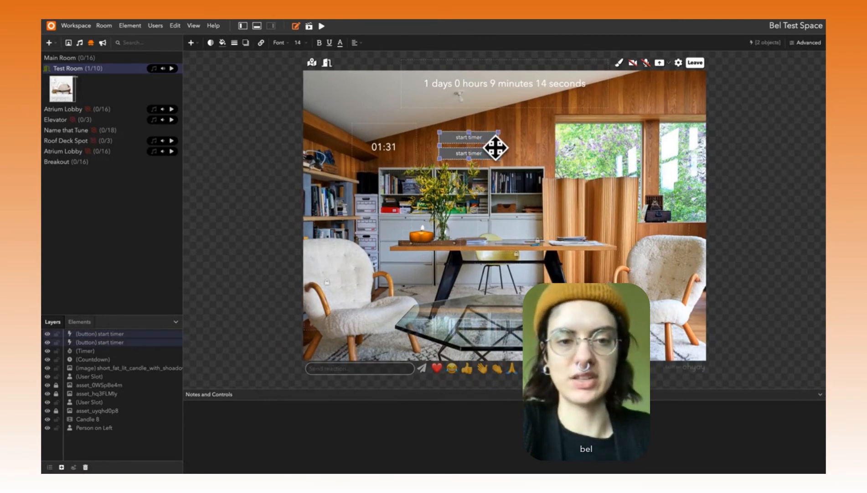
key(ctrl+d)
key(Delete)
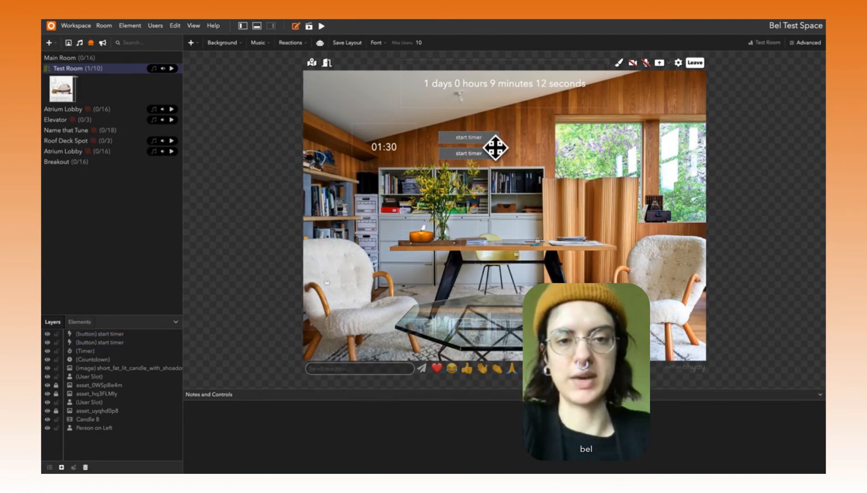
drag(498, 123, 492, 146)
drag(447, 223, 258, 431)
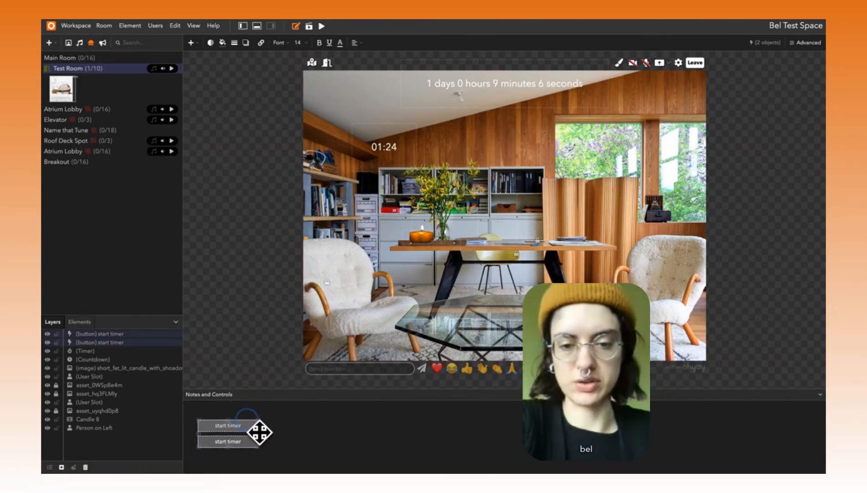
Relabel the lower button "stop timer" and run it to stop the running timer.
click(223, 442)
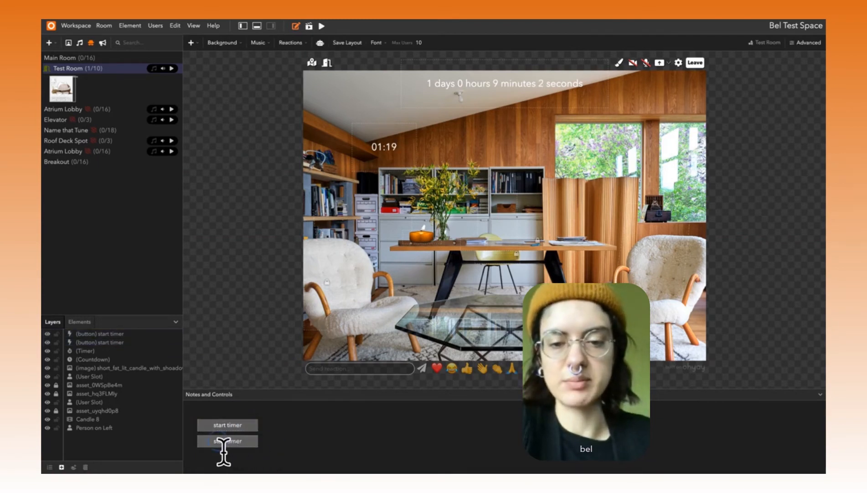
double_click(224, 441)
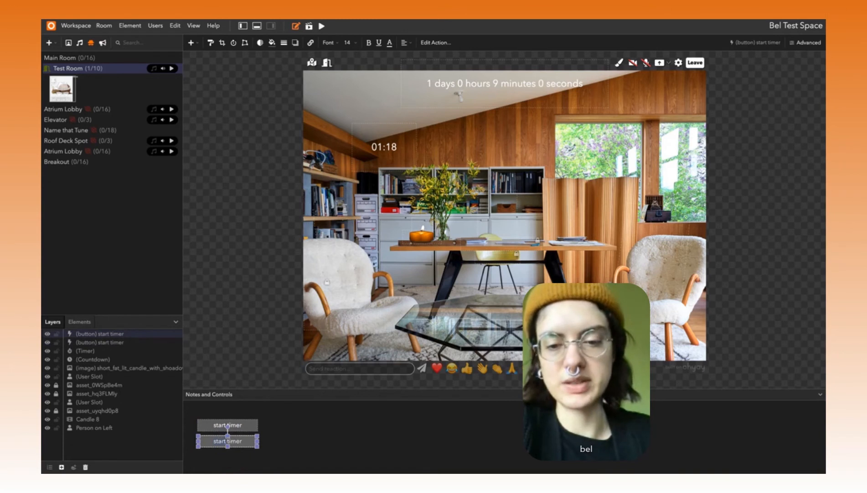
text(stop)
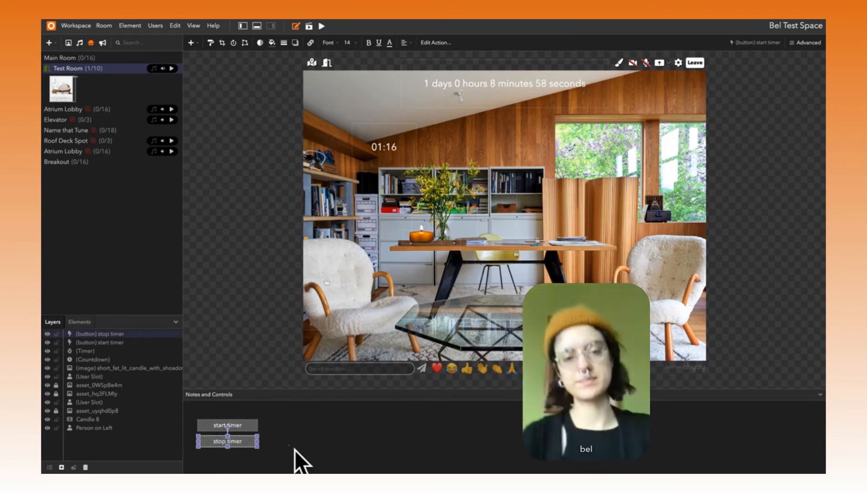
click(295, 449)
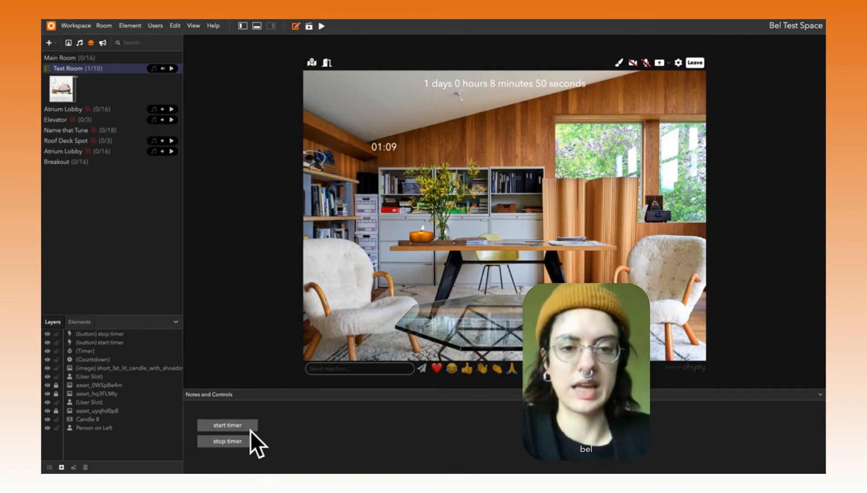
click(250, 446)
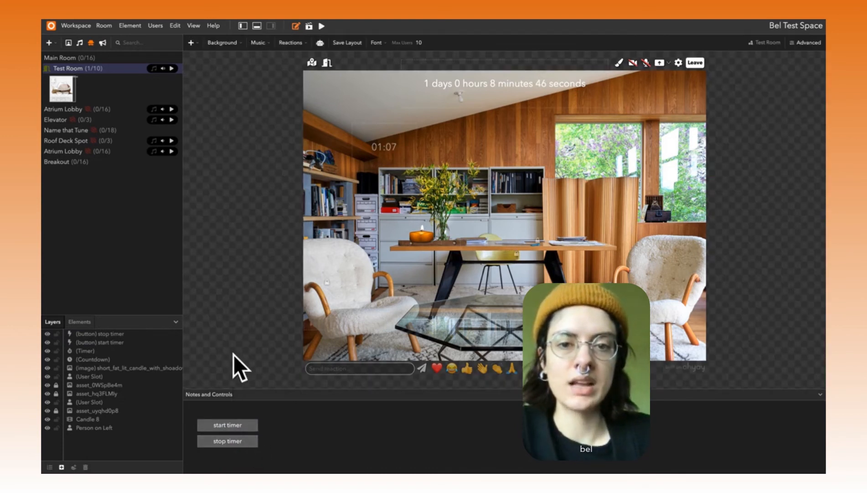
Add another Action Button in Notes and Controls beside the two timer buttons, labelled "reset timer".
click(199, 46)
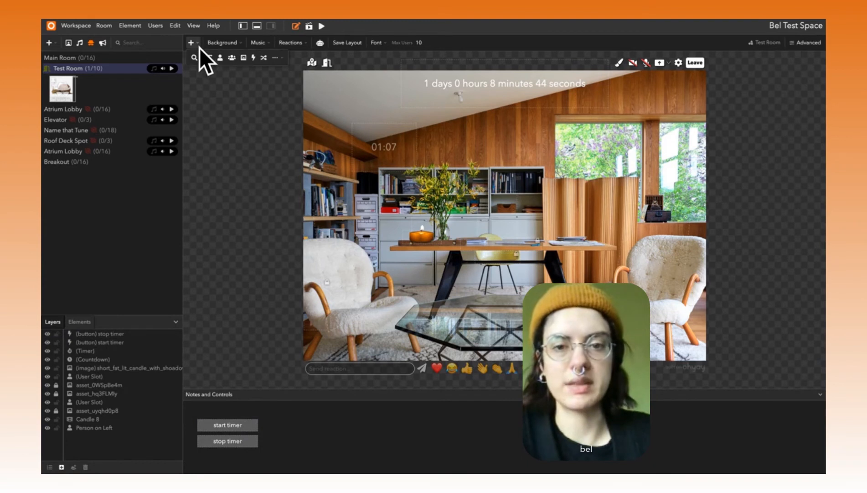
click(259, 61)
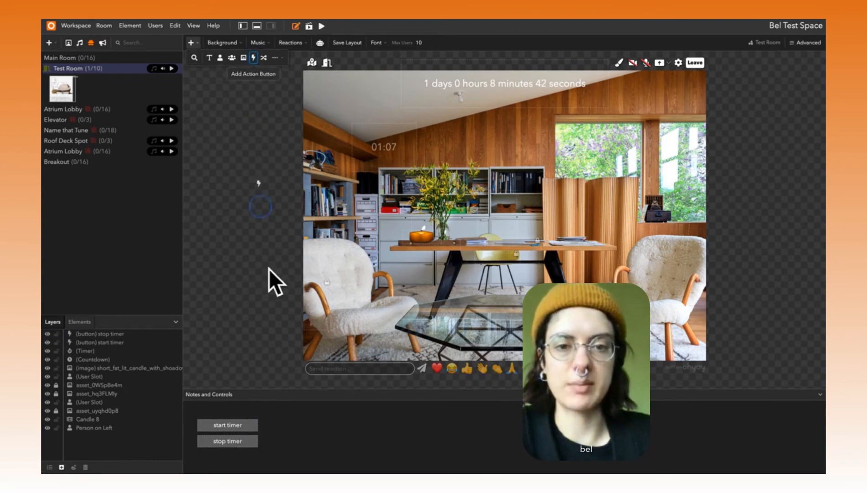
click(290, 429)
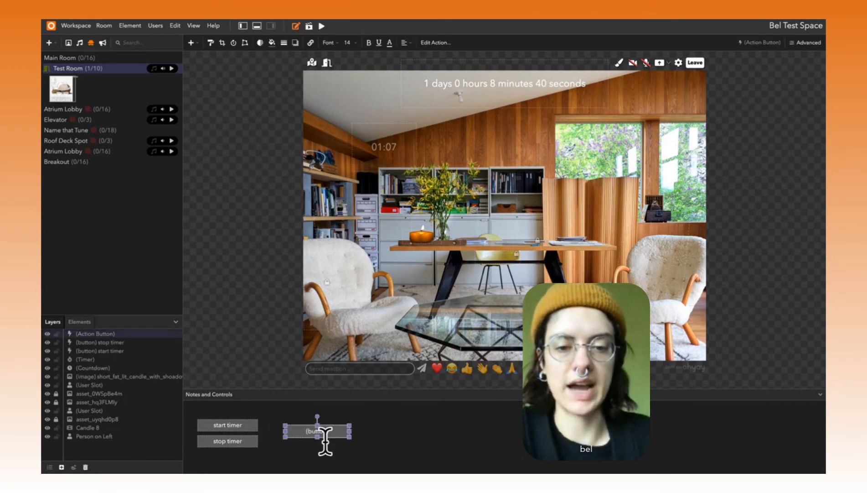
text(res)
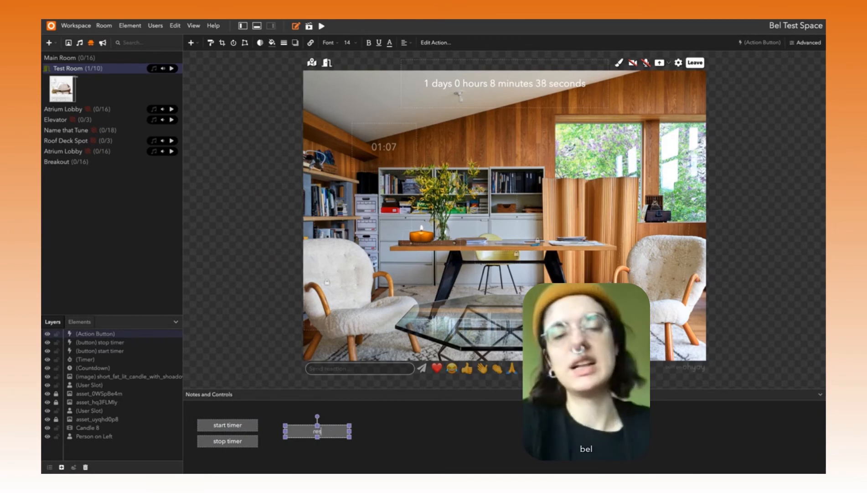
text(et timer)
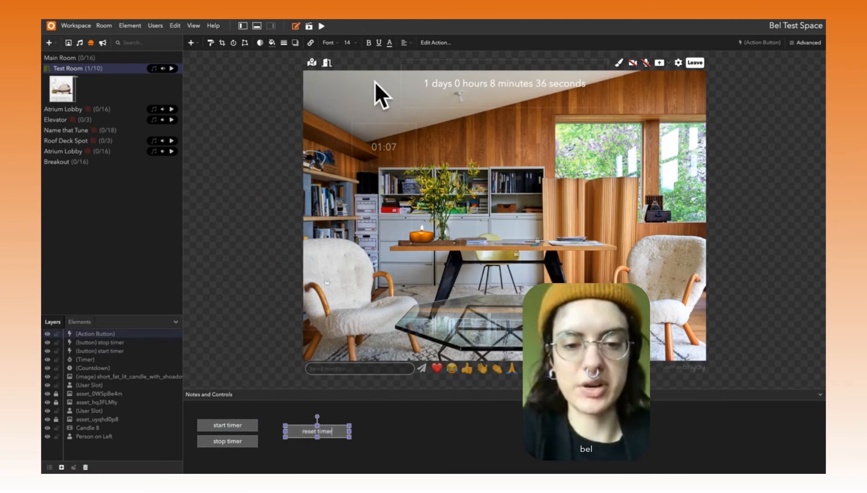
Set the reset timer button's action to invoke Reset on the Timer element, and save the action.
click(441, 45)
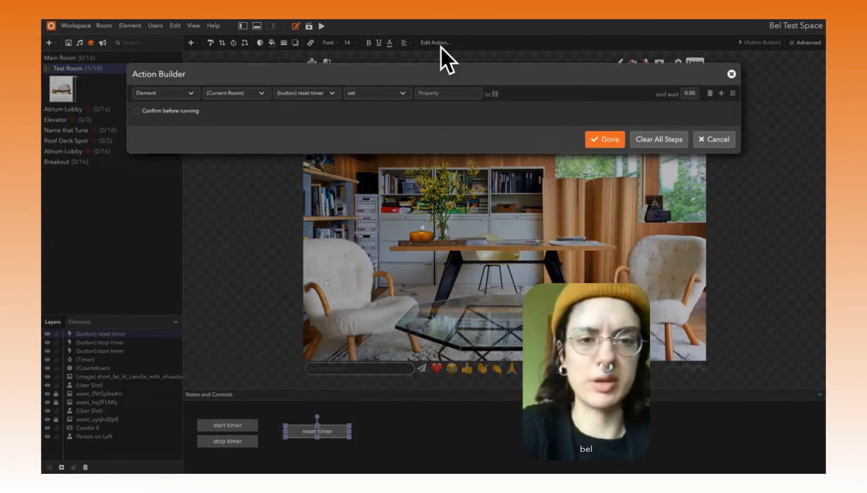
click(339, 98)
click(329, 141)
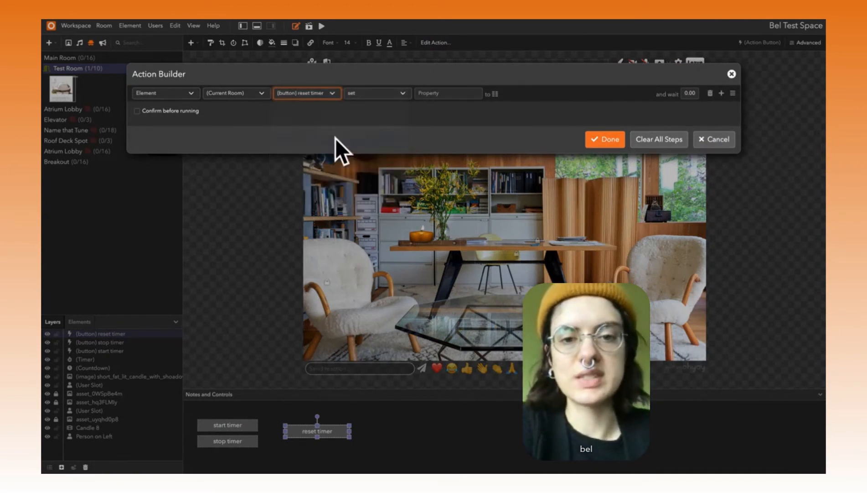
click(386, 99)
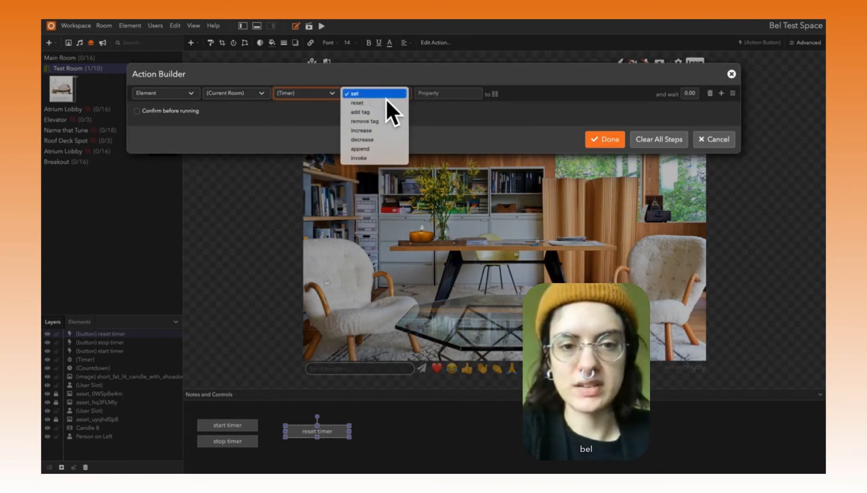
click(380, 157)
click(454, 97)
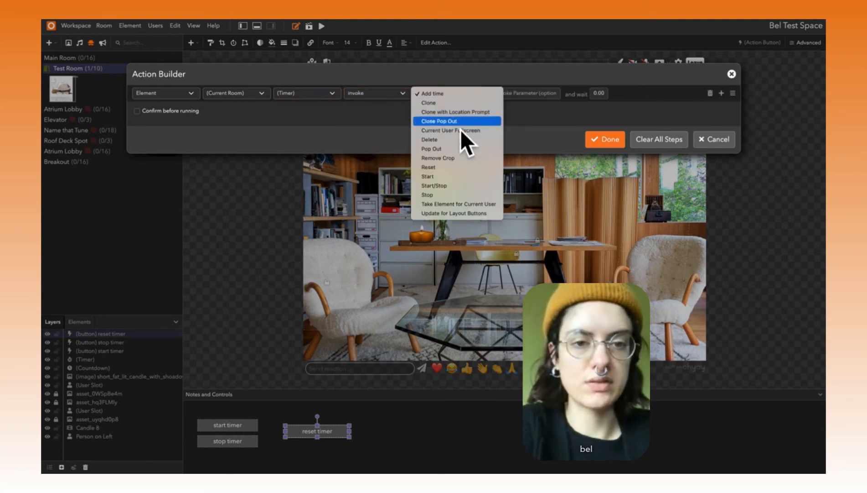
click(474, 168)
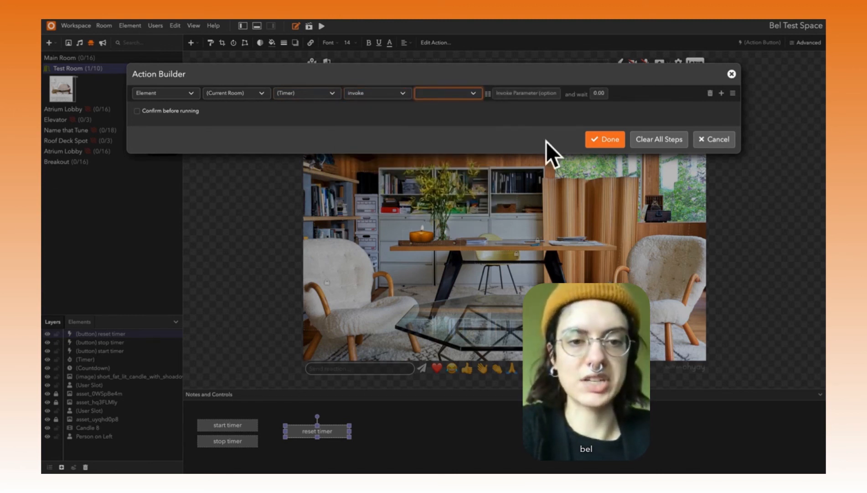
click(594, 143)
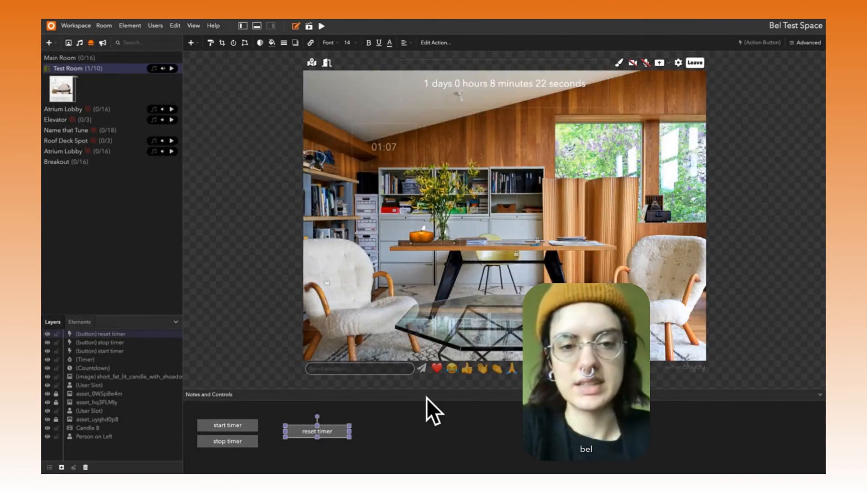
Run the reset timer button to return the timer to its full duration.
click(371, 414)
click(343, 436)
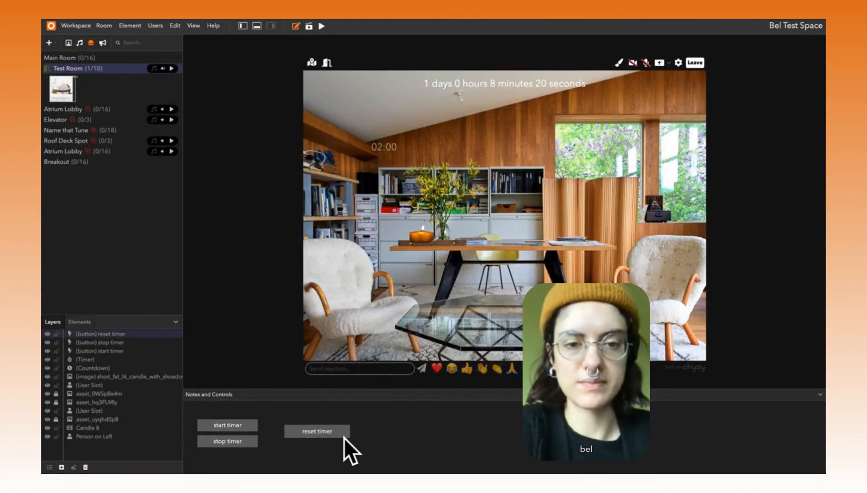
click(411, 434)
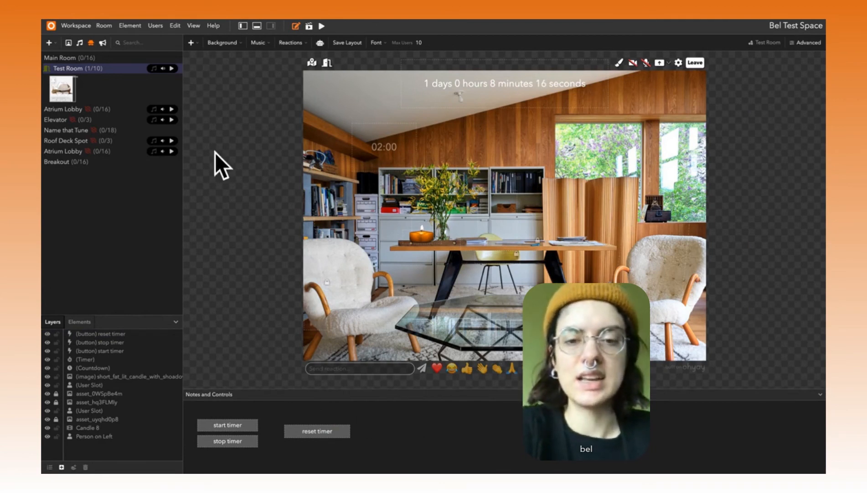
Look through the Time elements that can be added to the room.
click(200, 44)
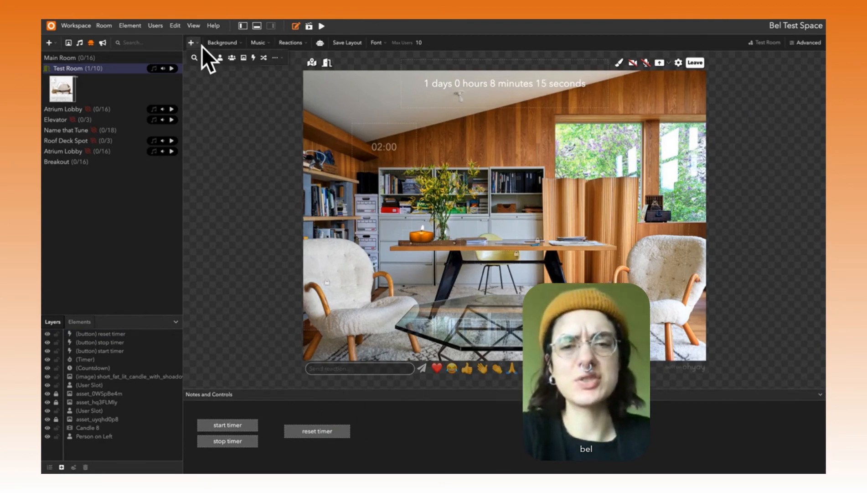
click(279, 58)
mouse_move(332, 145)
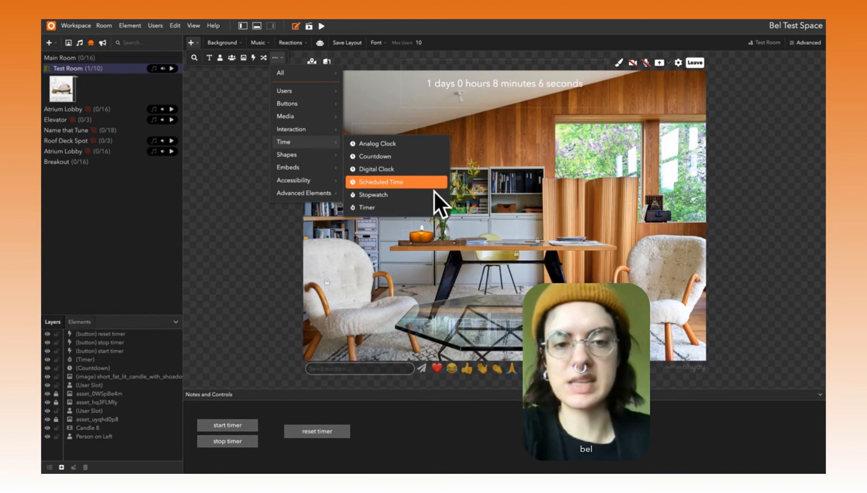
click(411, 212)
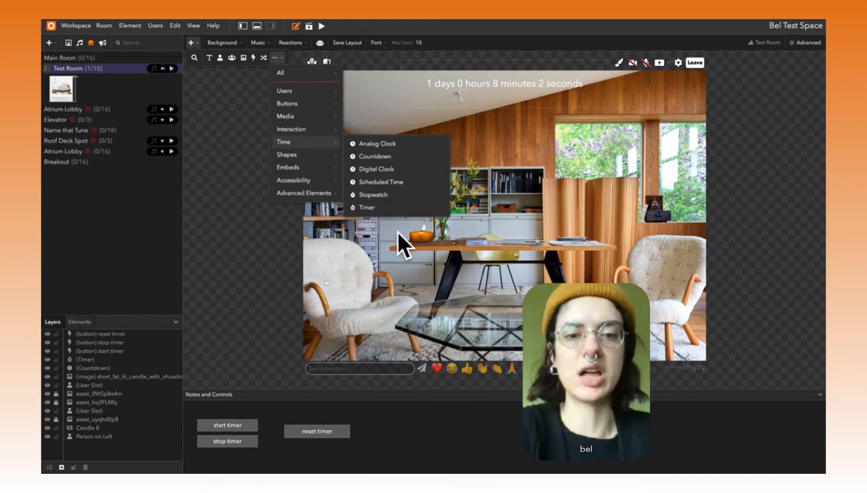